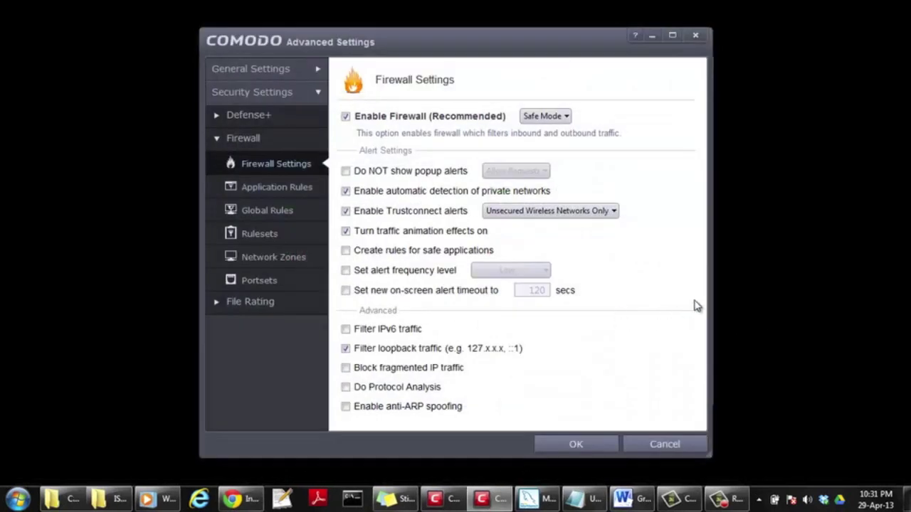
Step: Create a new firewall network zone named Airport Public Zone and mark it as a public network
left_click(293, 260)
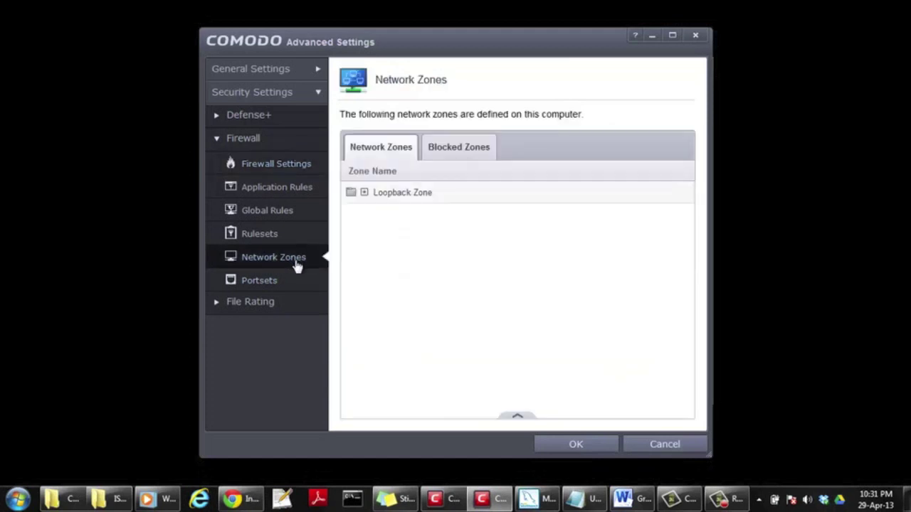
mouse_move(518, 419)
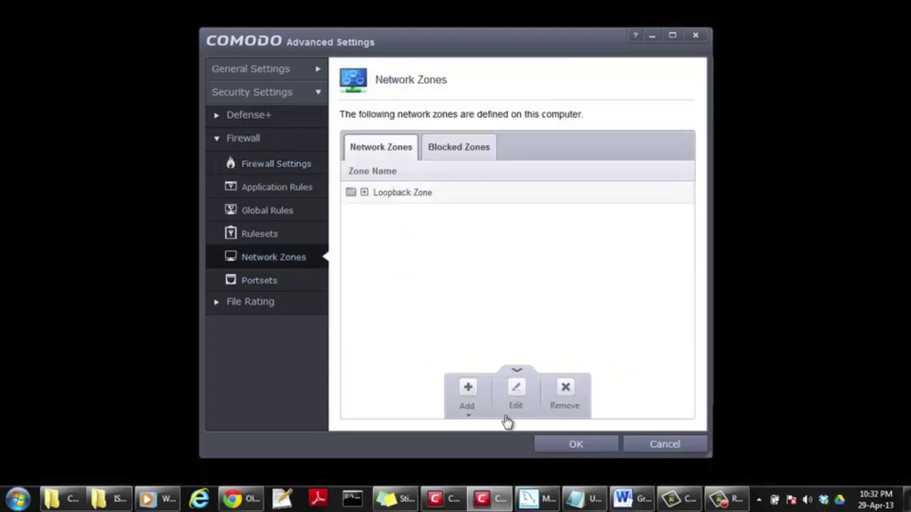
left_click(468, 413)
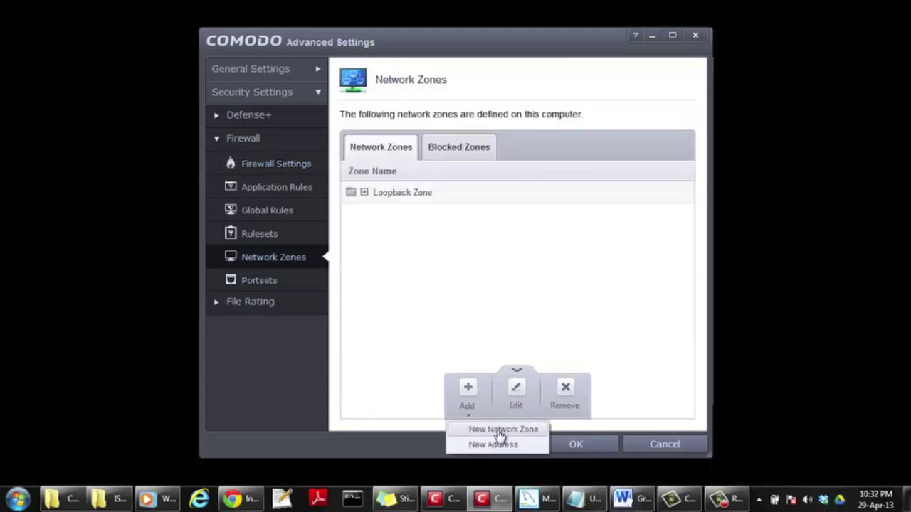
left_click(500, 430)
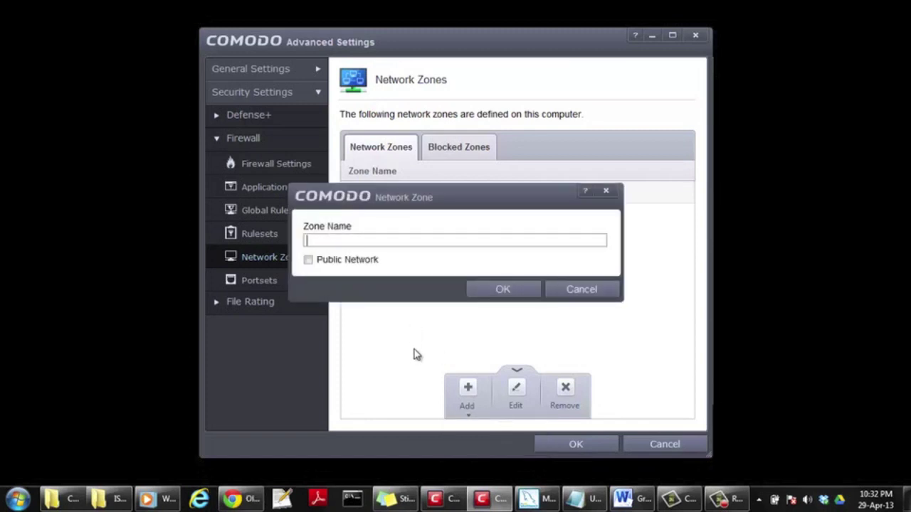
type("Airport Public Zone")
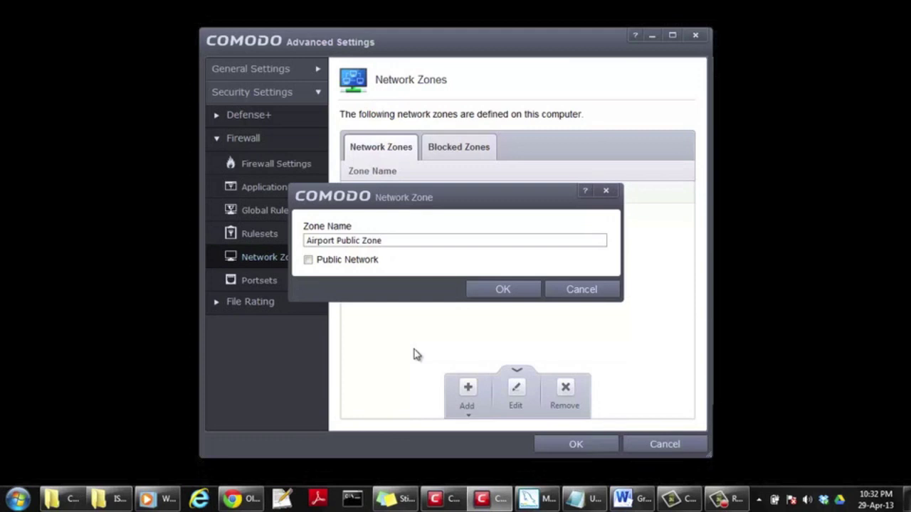
left_click(308, 260)
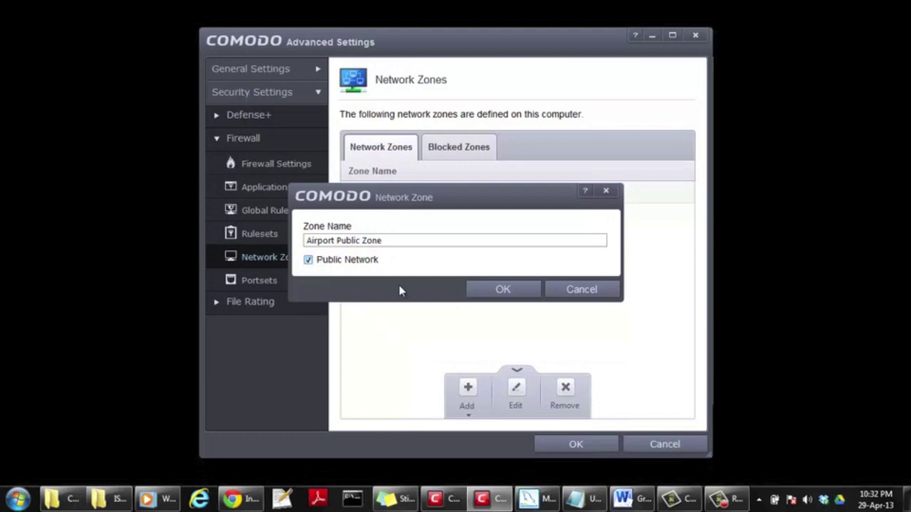
left_click(527, 294)
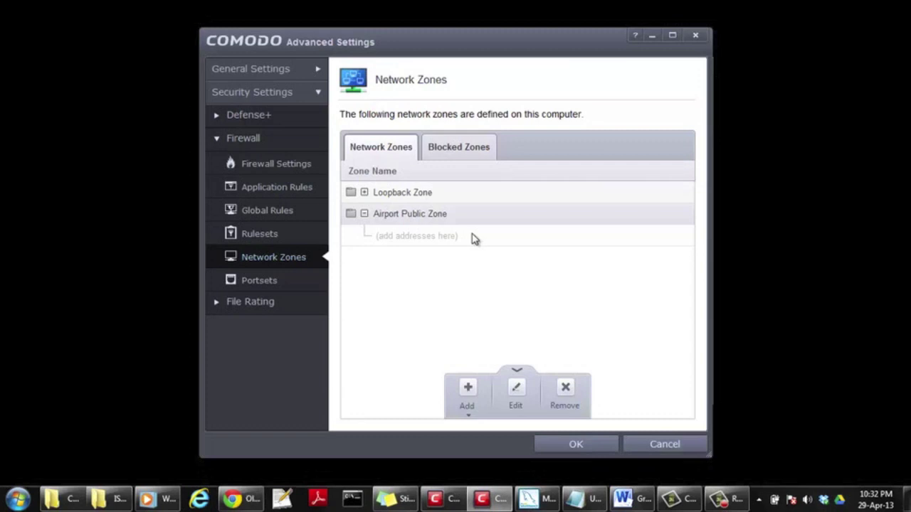
Step: Start adding a new address to the empty Airport Public Zone
right_click(472, 238)
mouse_move(503, 243)
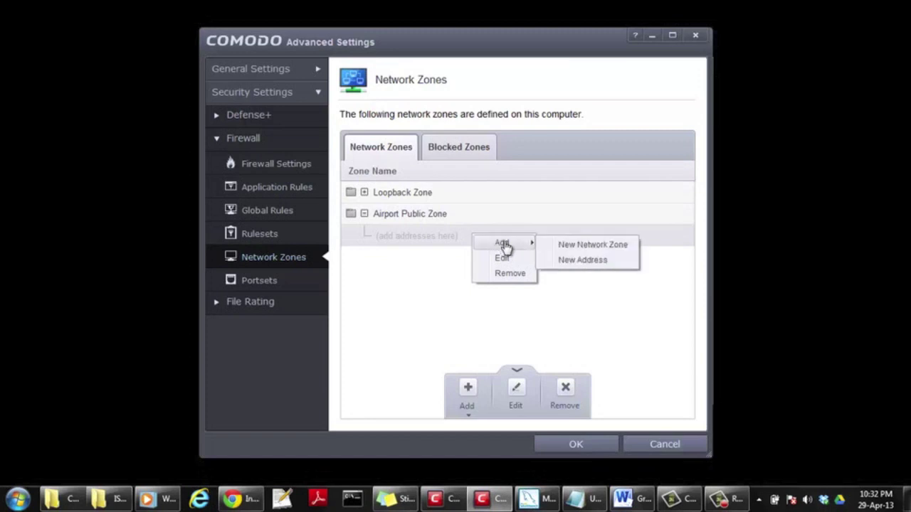
left_click(584, 260)
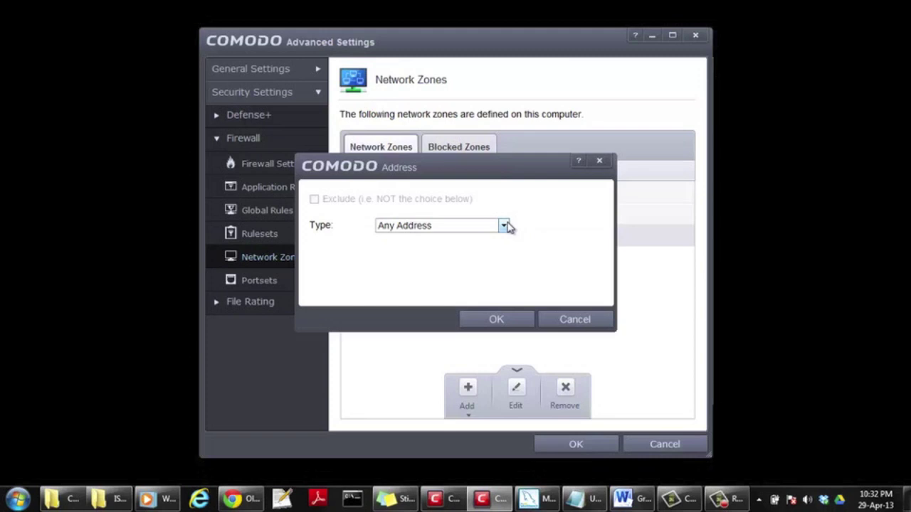
Step: Set the address type to Host Name and enter st-andrews.ac.uk as the host name
left_click(504, 225)
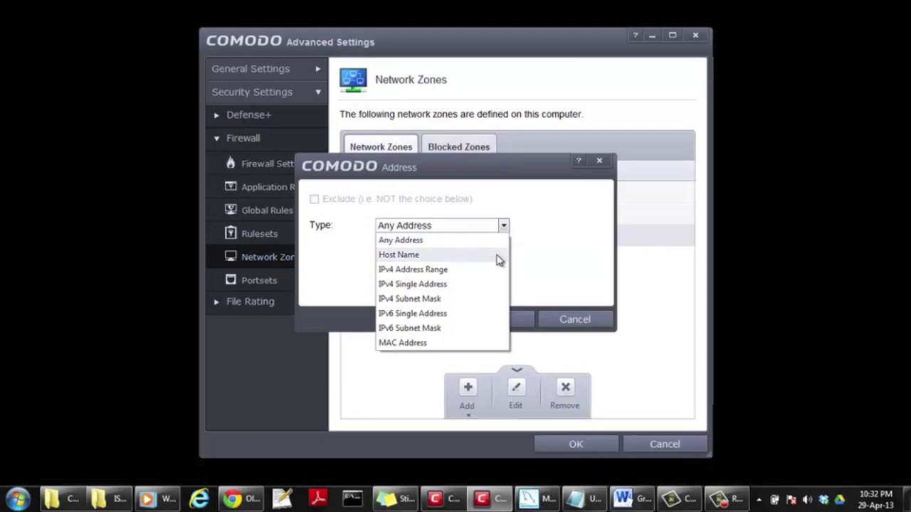
left_click(498, 261)
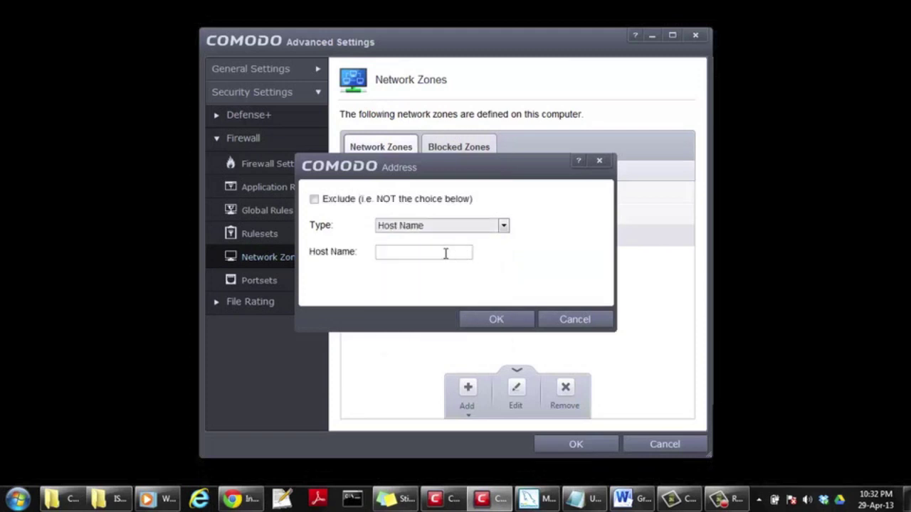
type("st-an")
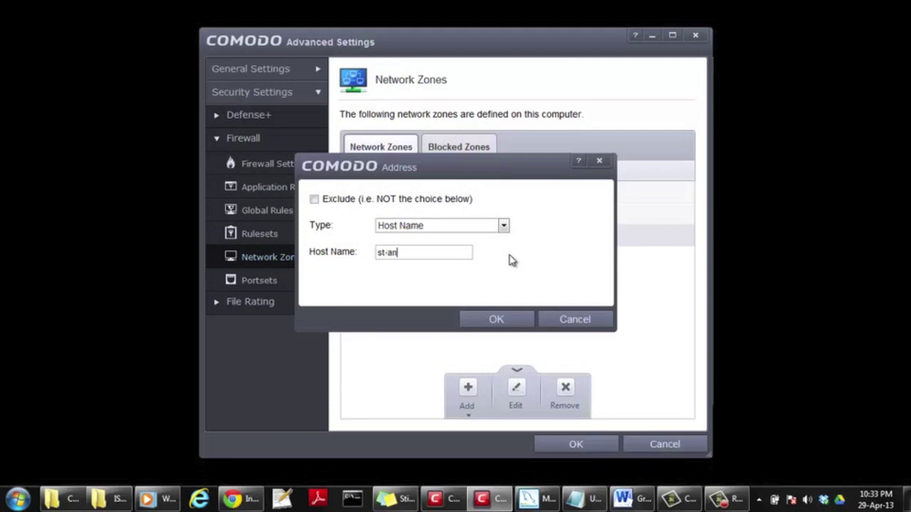
type("drews.ac.uk")
Step: Define the zone's address as an IPv4 Address Range from 196.168.001.22 to 196.168.001.99 and save it
left_click(503, 227)
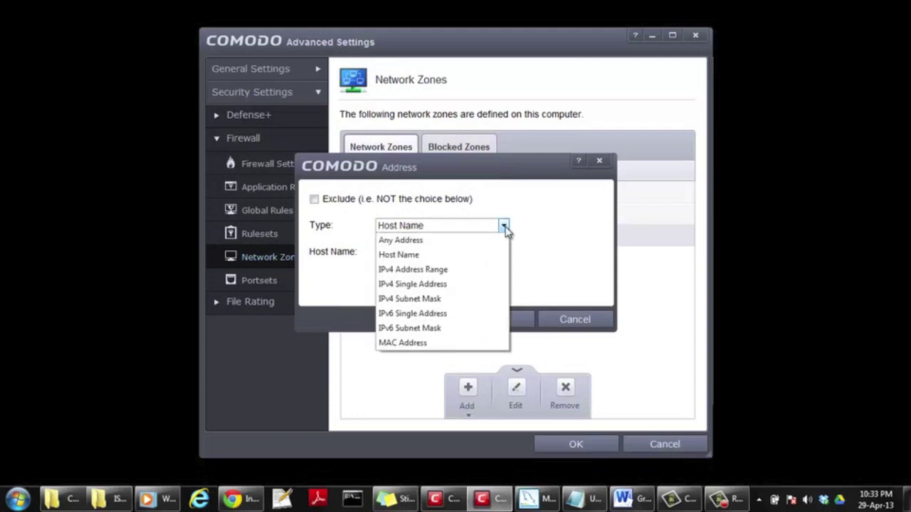
left_click(492, 273)
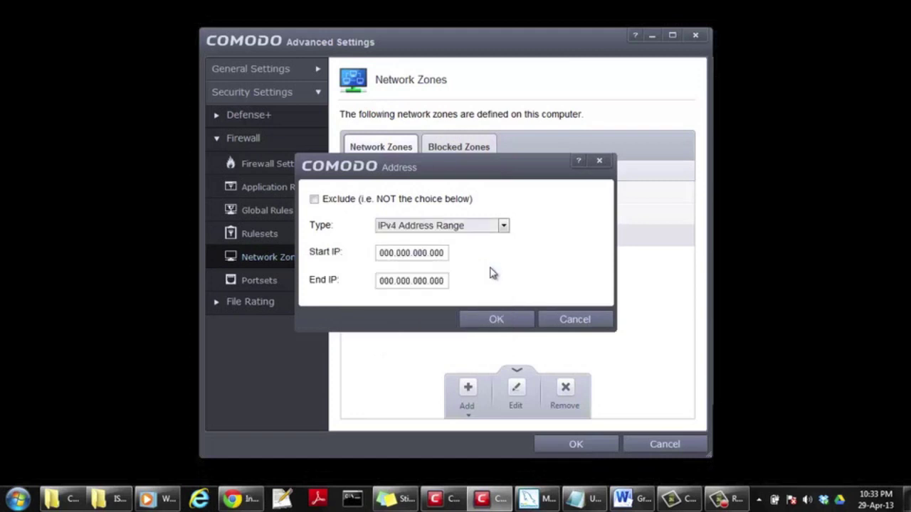
left_click(390, 255)
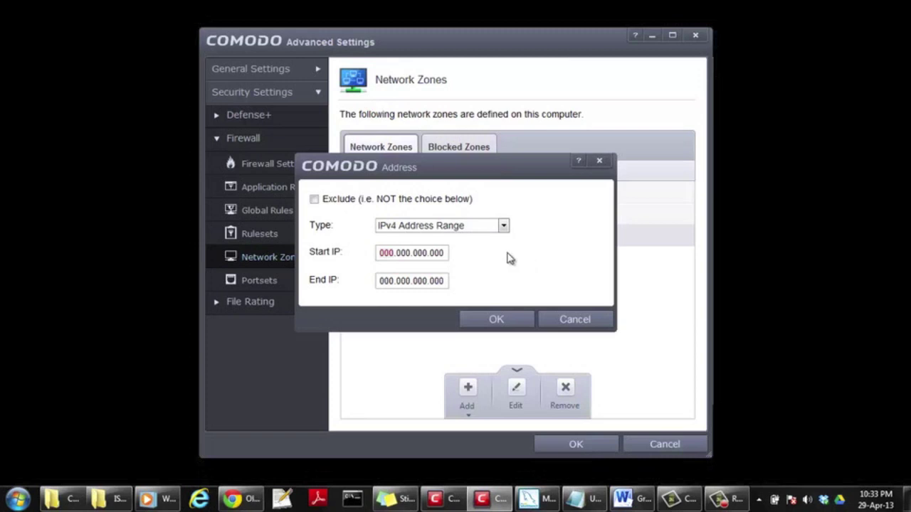
type("196.168.001. 22")
left_click(384, 281)
type("196.168.00")
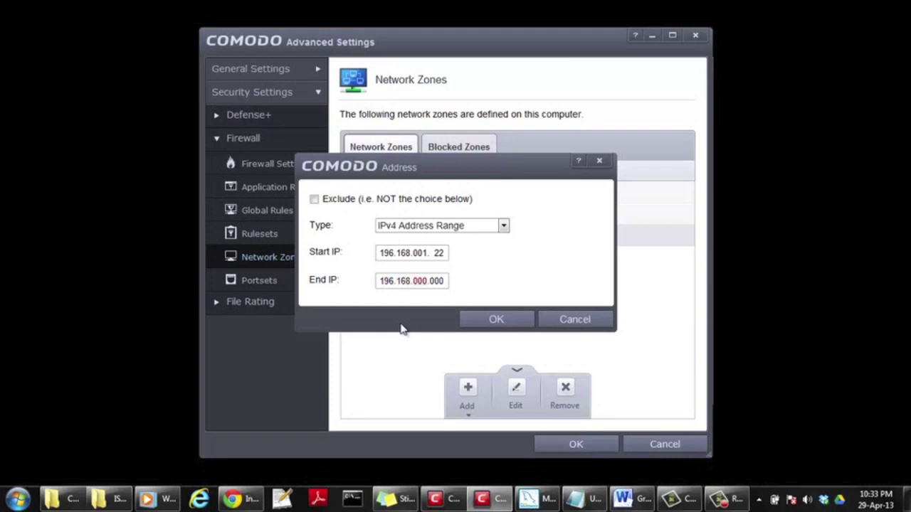
type("1. 99")
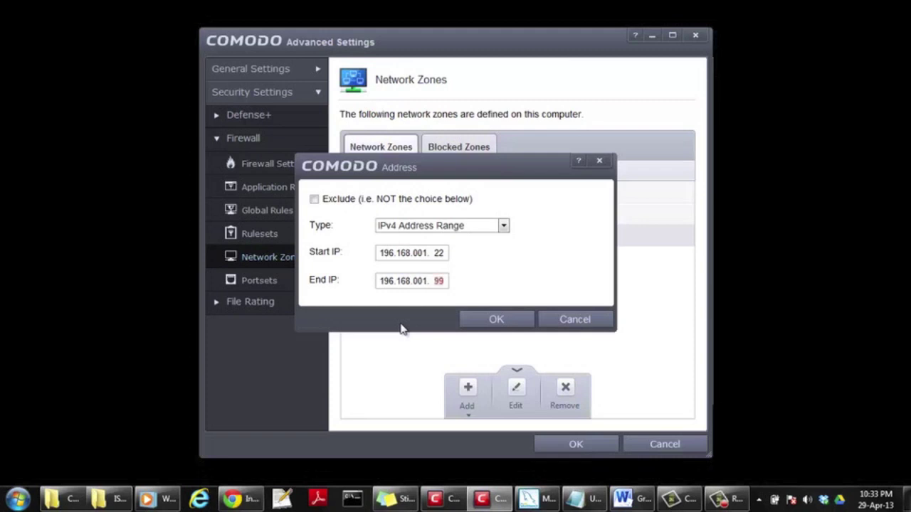
left_click(508, 319)
Step: Start adding a second address to the Airport Public Zone
right_click(435, 219)
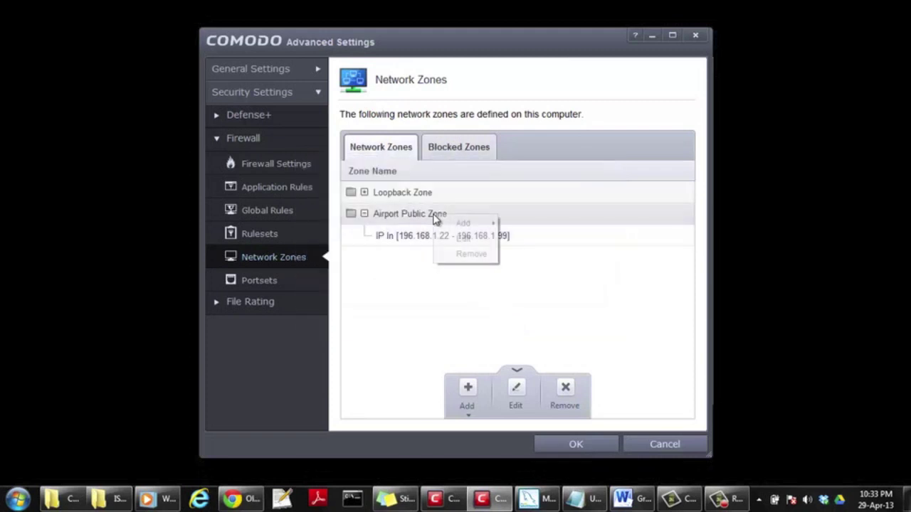
mouse_move(471, 224)
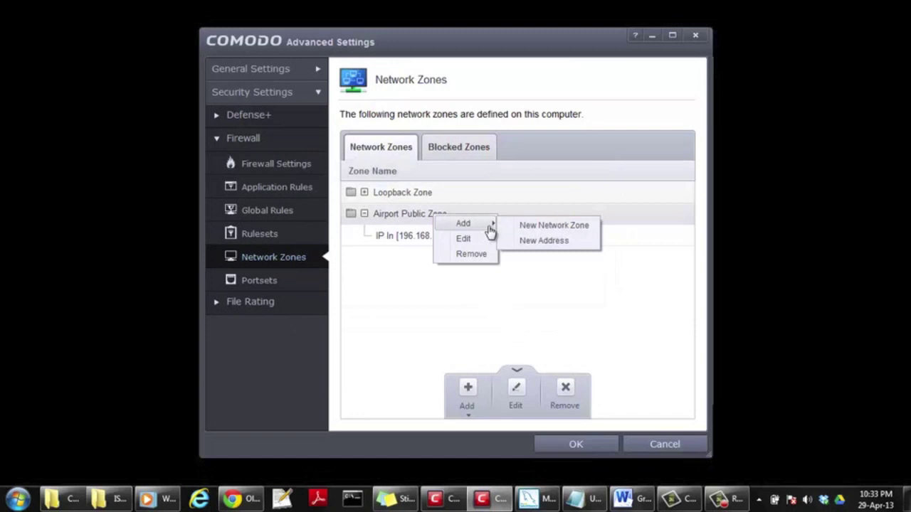
left_click(545, 242)
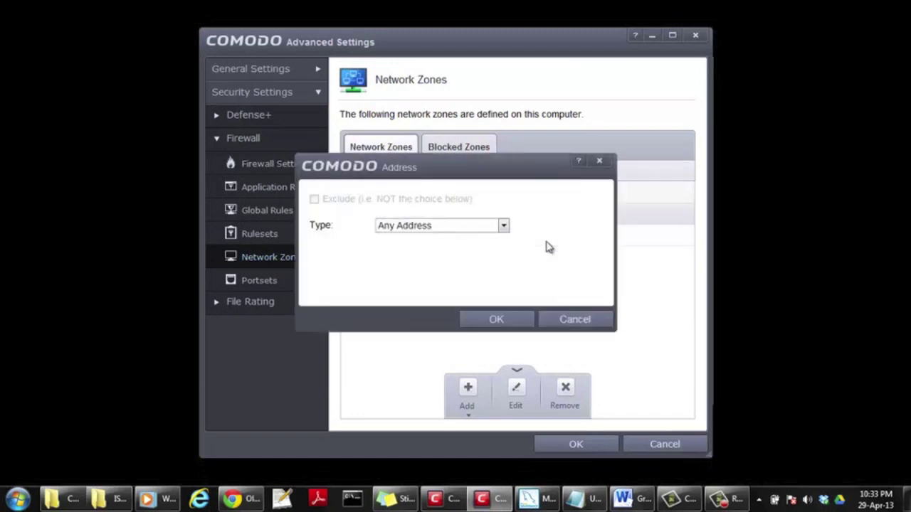
Step: Examine the fields offered for the IPv4 Single Address and IPv4 Subnet Mask address types
left_click(503, 226)
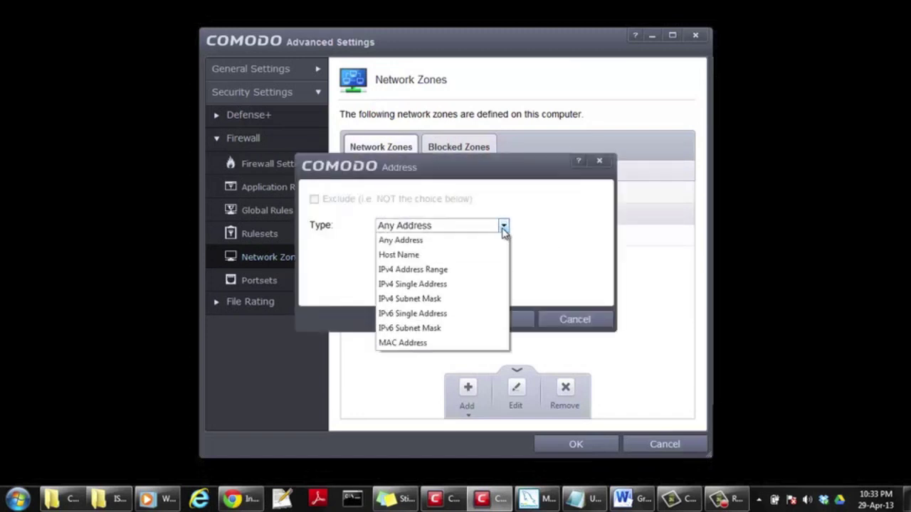
left_click(498, 285)
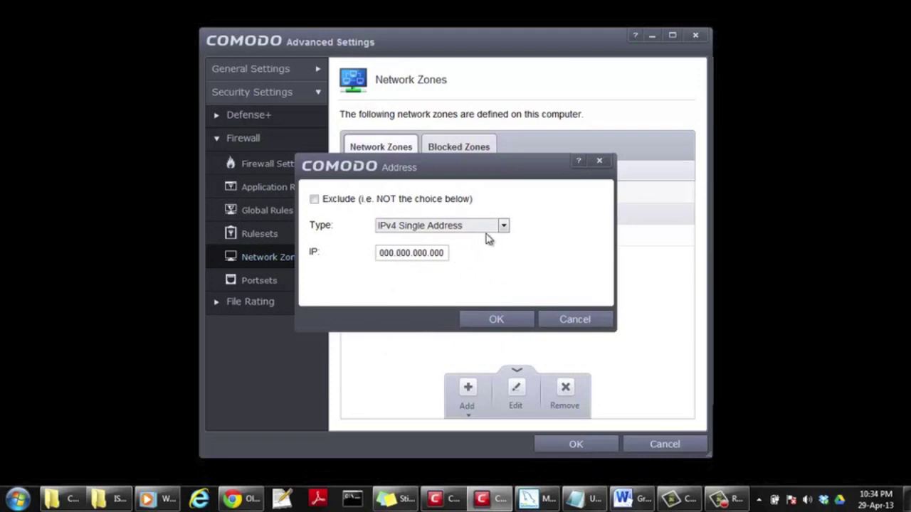
left_click(503, 225)
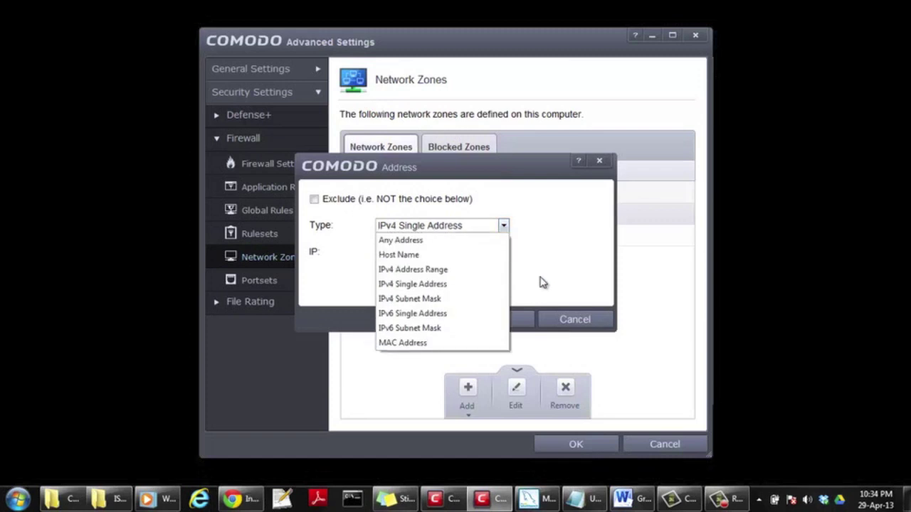
left_click(490, 304)
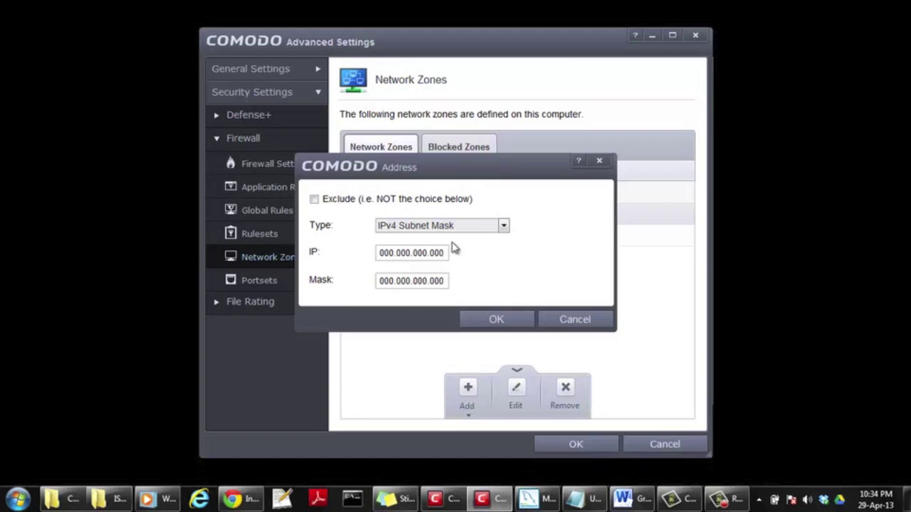
Step: Set the address type to IPv6 Single Address and enter 2121:2121:2121:2121:2121:2121:2111:221 as the IP
left_click(504, 228)
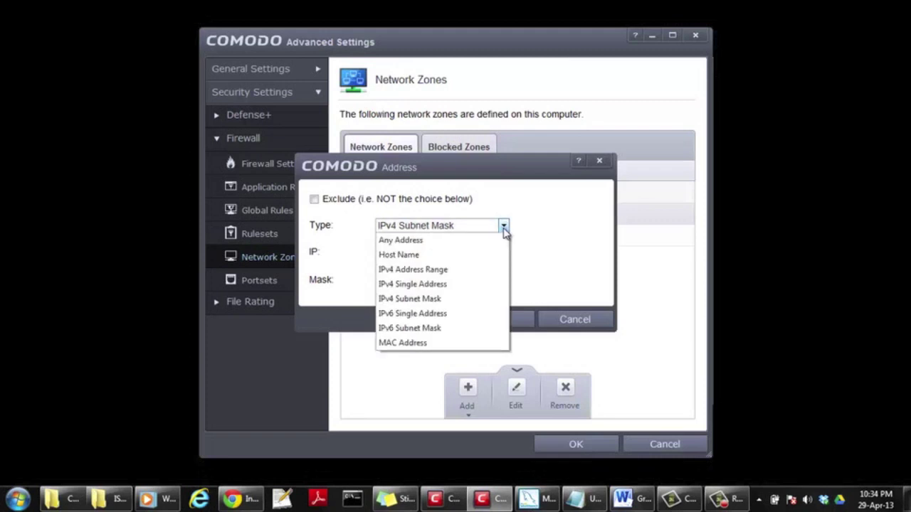
left_click(488, 318)
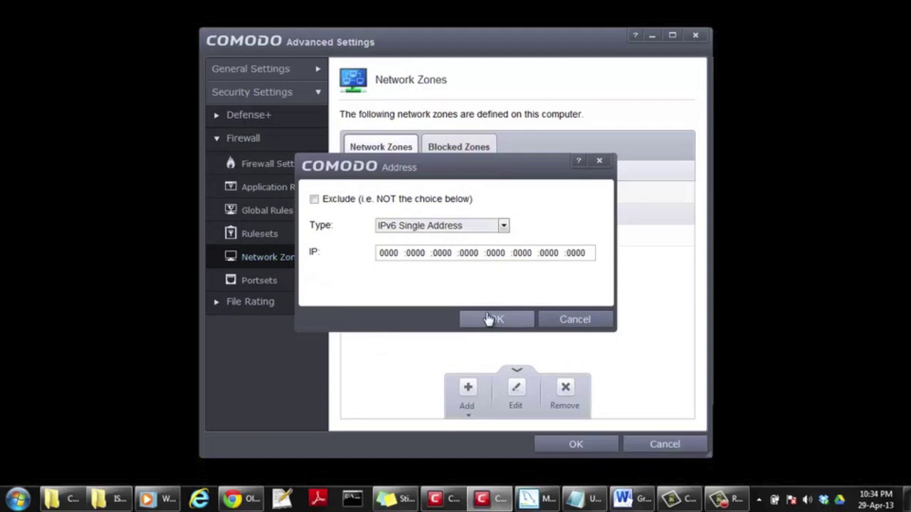
left_click(391, 256)
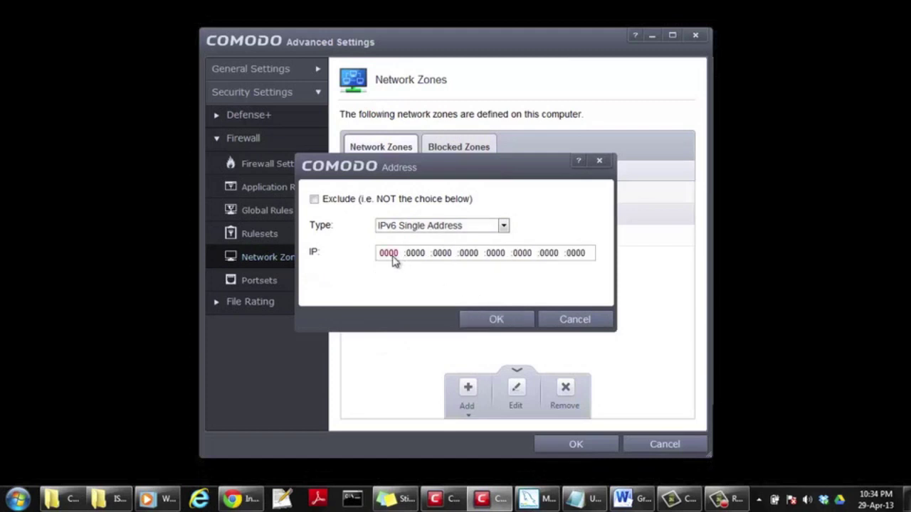
type("21 :2121 :2121 :2121 :2121 :2121 :2111 :221")
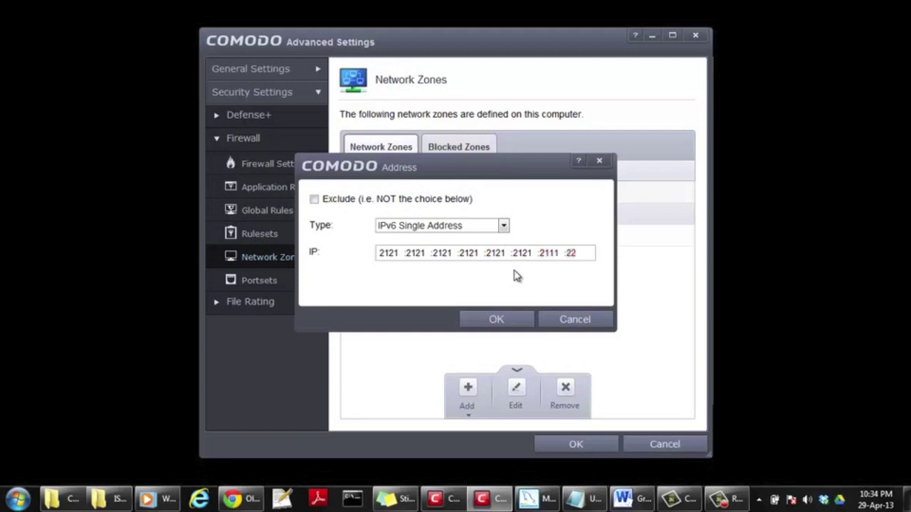
Step: View the IPv6 Subnet Mask fields, and set the address type to MAC Address with its value ready for editing
left_click(503, 226)
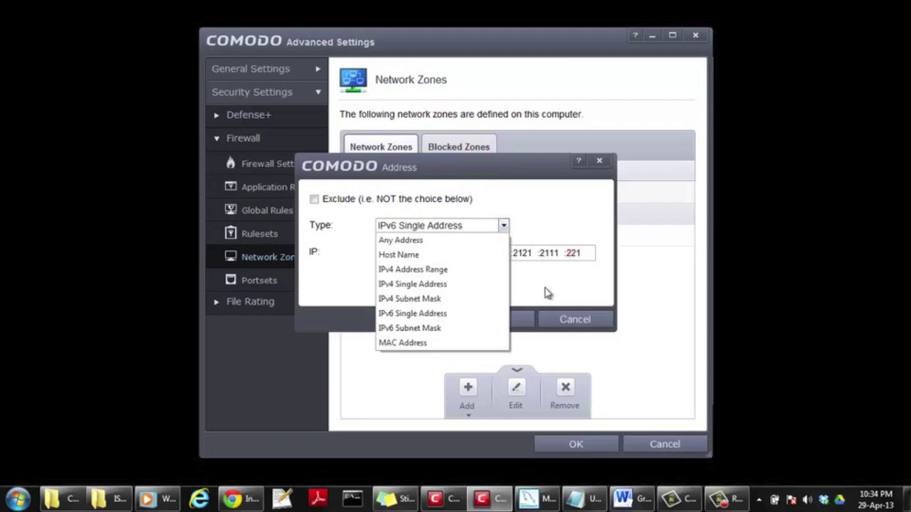
left_click(486, 332)
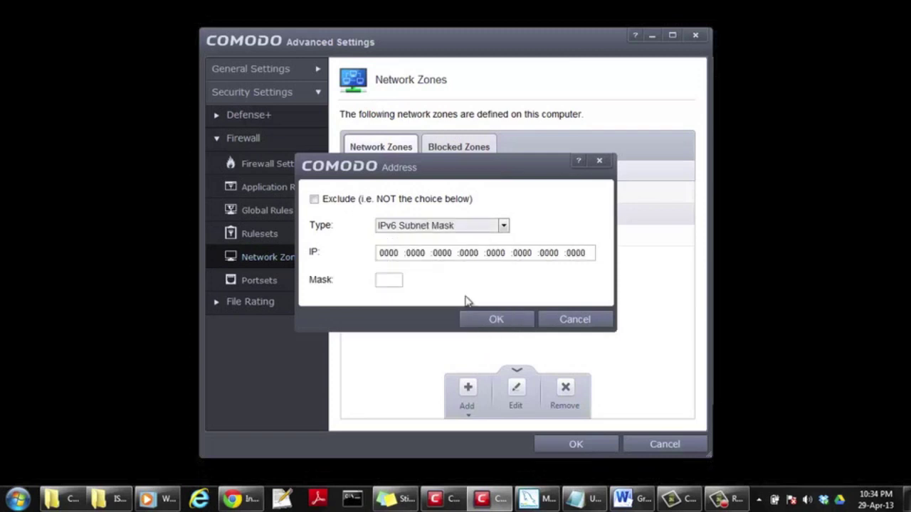
left_click(506, 228)
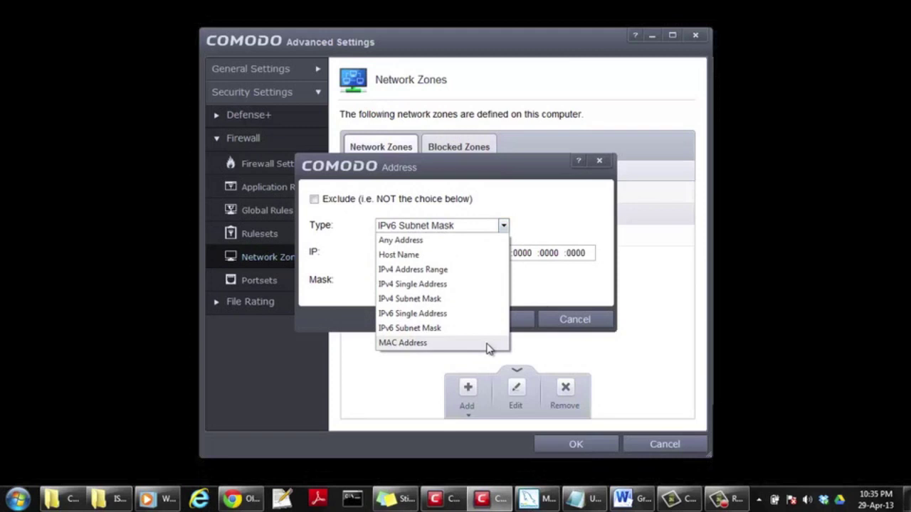
left_click(488, 344)
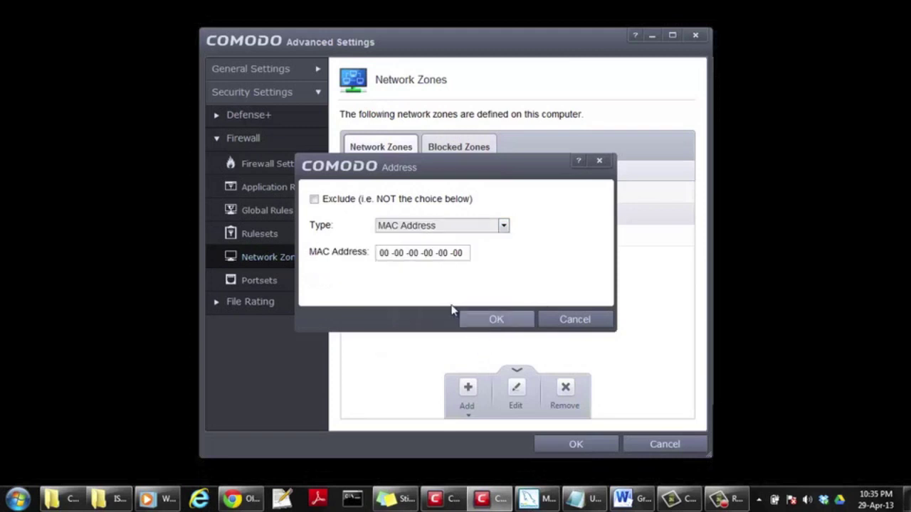
left_click(386, 257)
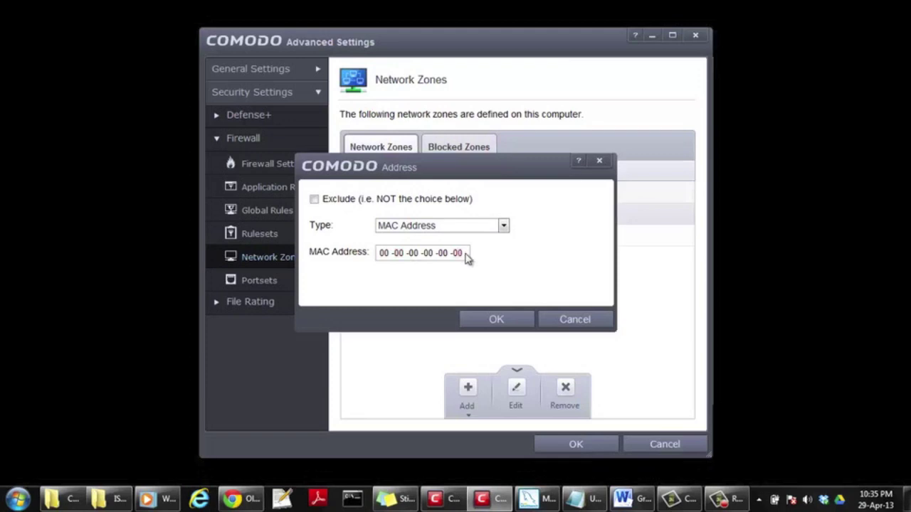